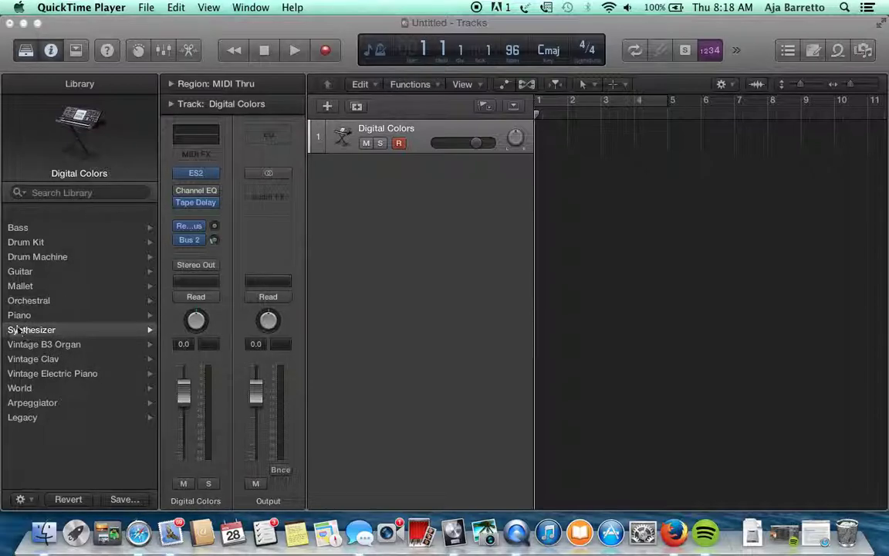
- From Synthesizer > Bass, try Eighties Pop Bass and Jump Up Bass, then settle on Pulse Bass in ES2
click(77, 333)
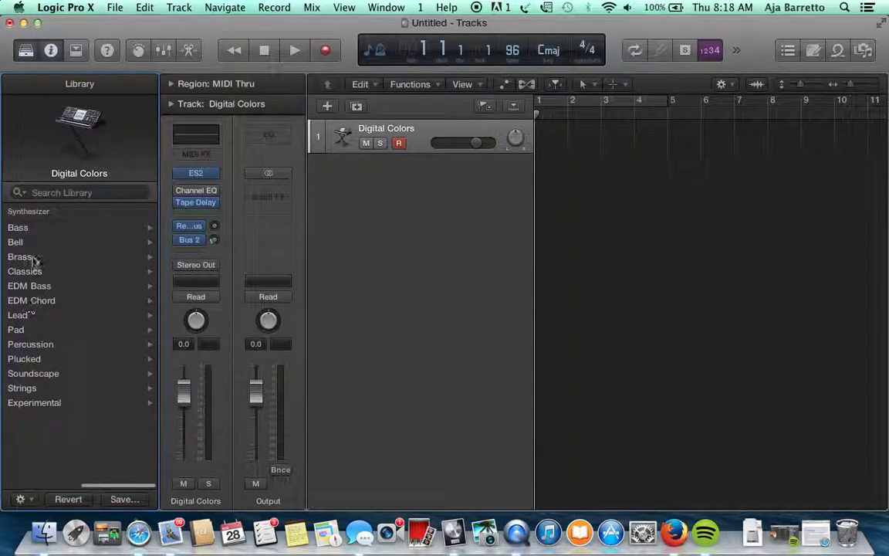
click(23, 227)
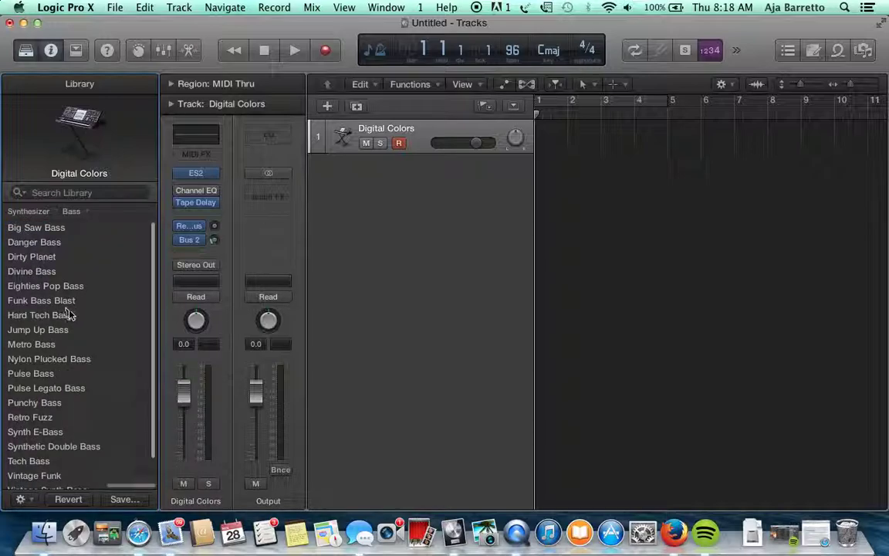
click(45, 287)
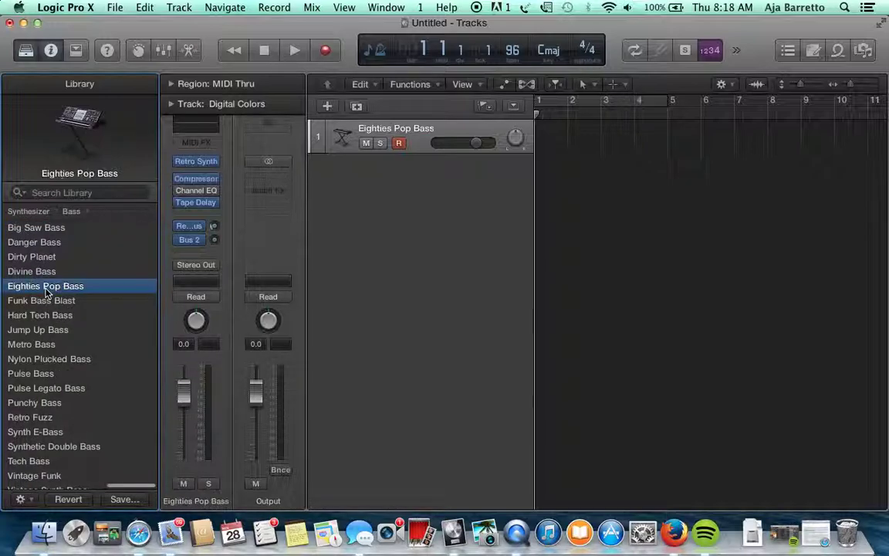
click(42, 330)
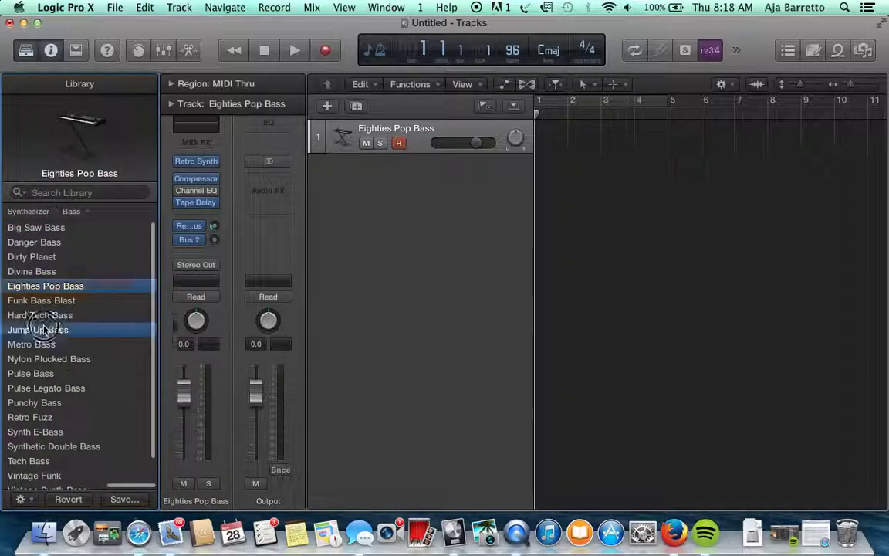
click(43, 372)
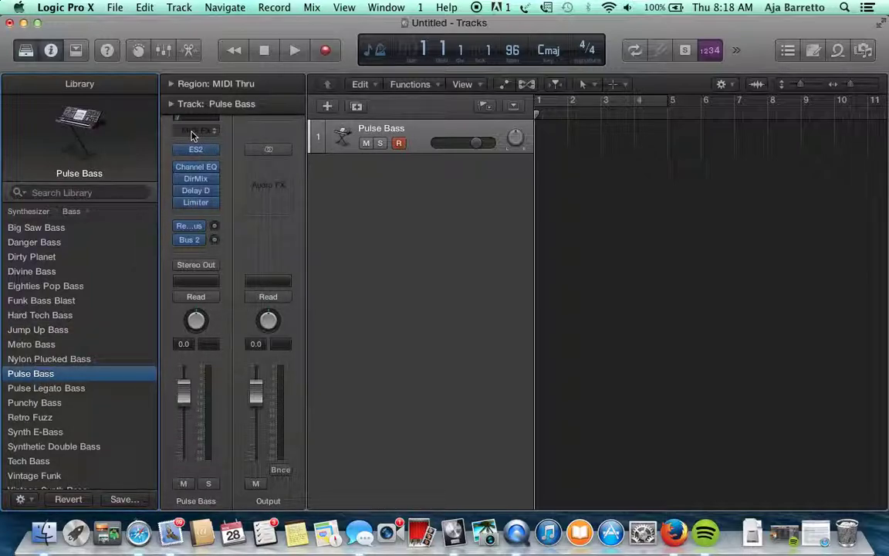
mouse_move(194, 153)
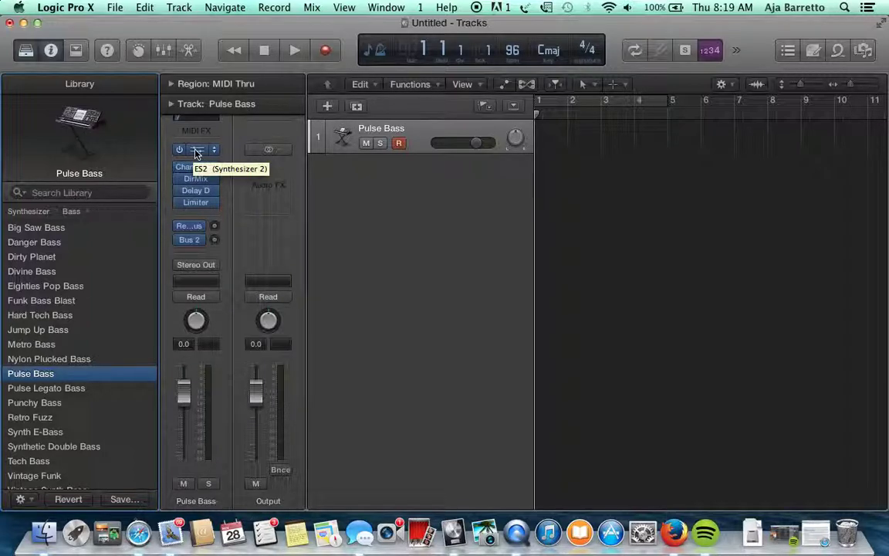
click(196, 151)
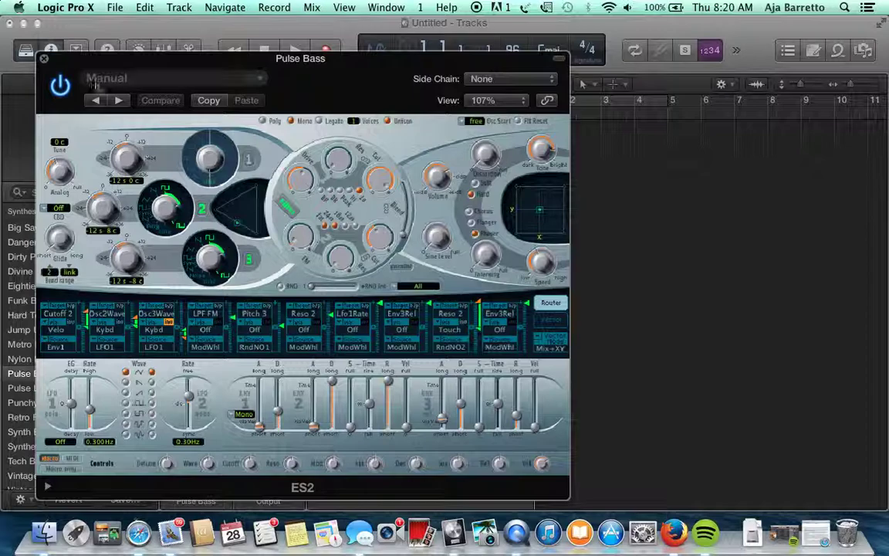
- Close the ES2 Pulse Bass editor and replace Inst 1's instrument with ES1 at Factory Default
click(44, 59)
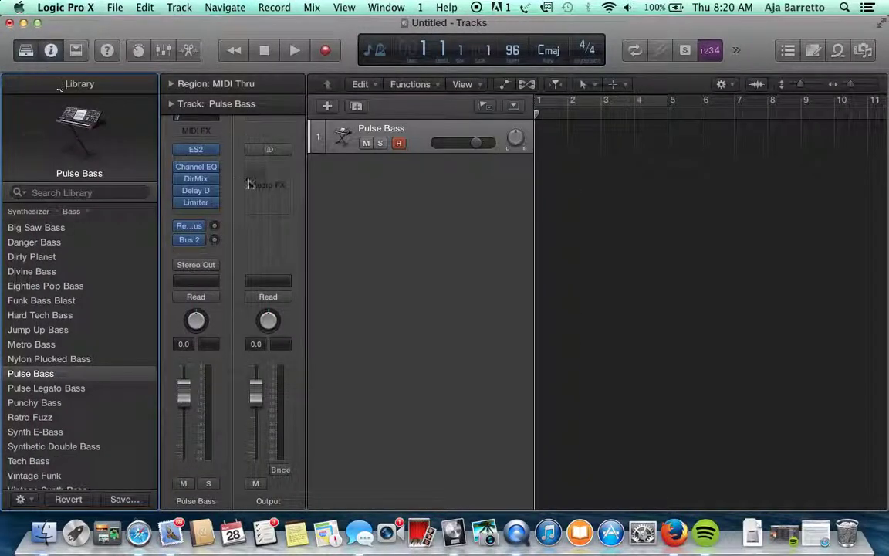
click(195, 150)
click(44, 58)
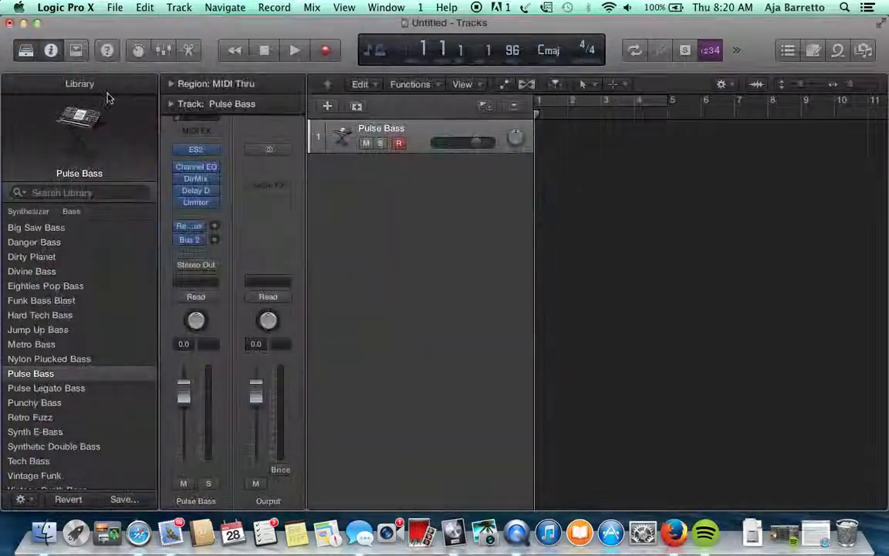
click(214, 151)
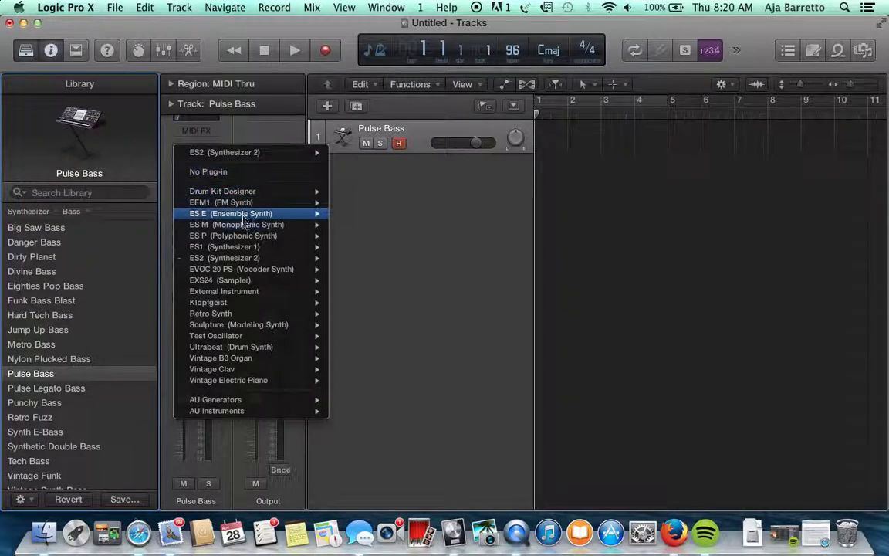
mouse_move(239, 225)
click(224, 248)
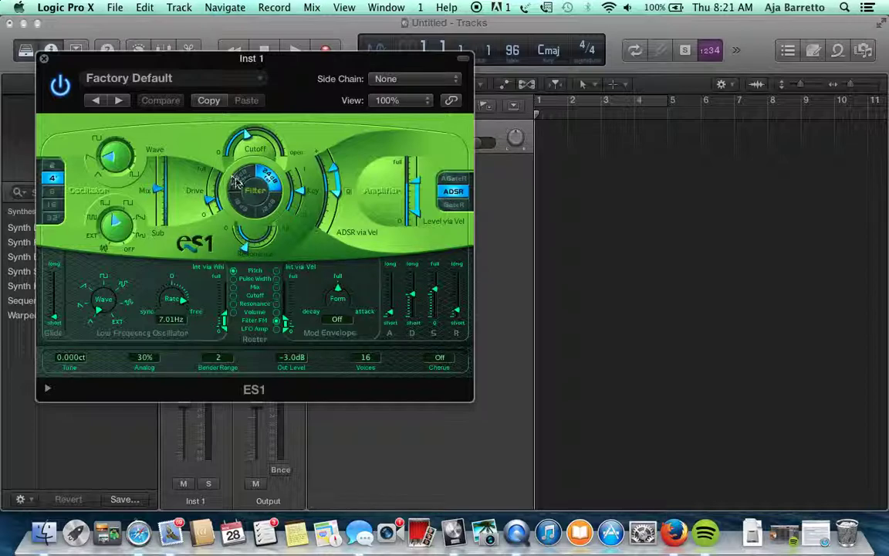
- Tweak ES1's filter slope, raise the Cutoff knob, and lower the Level via Vel slider
click(235, 174)
click(242, 208)
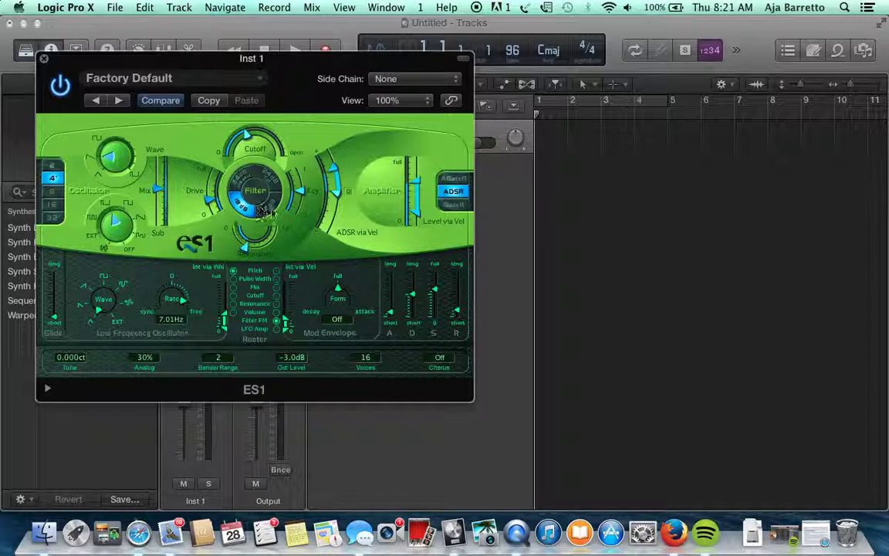
click(268, 176)
drag(255, 147, 282, 154)
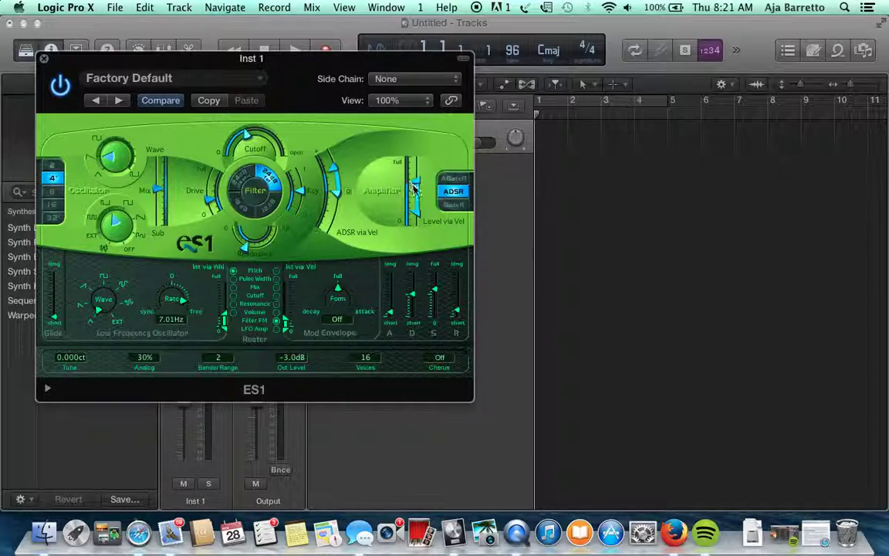
mouse_move(417, 183)
mouse_down()
mouse_move(415, 198)
mouse_move(413, 180)
mouse_up()
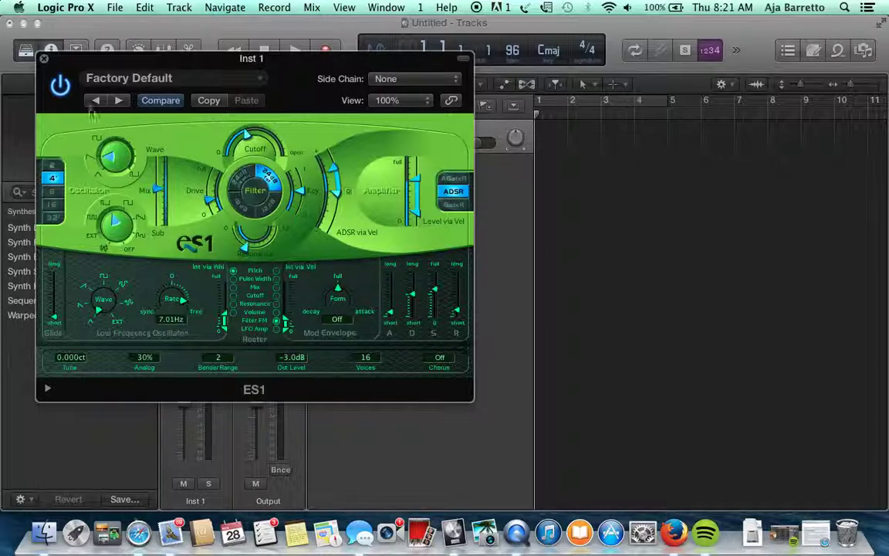
- Close the ES1 editor and bring up Inst 1's instrument plug-in list
click(43, 59)
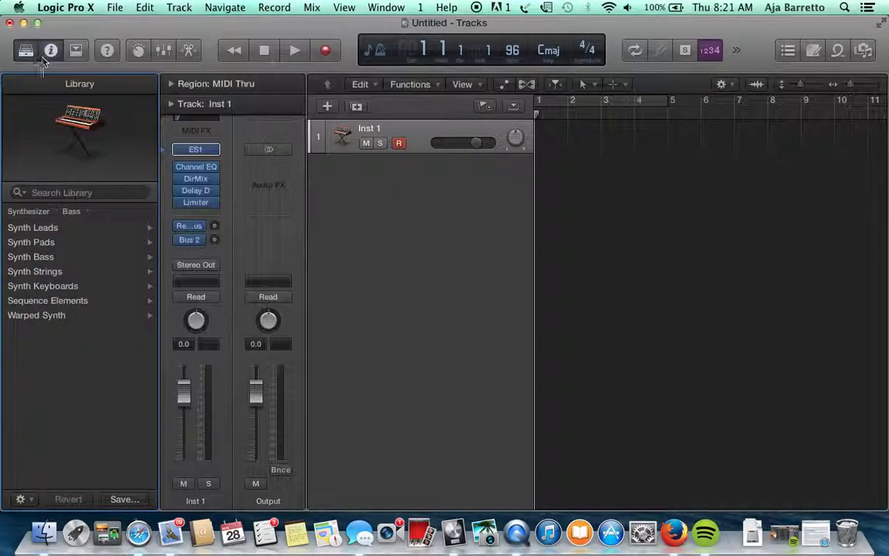
click(216, 152)
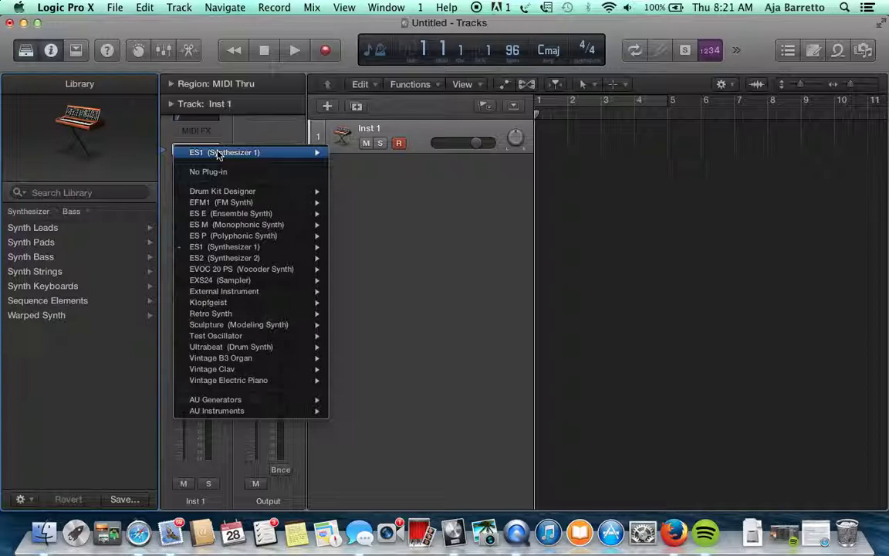
- Load Retro Synth on Inst 1 and turn its Shape Modulation knob
mouse_move(202, 308)
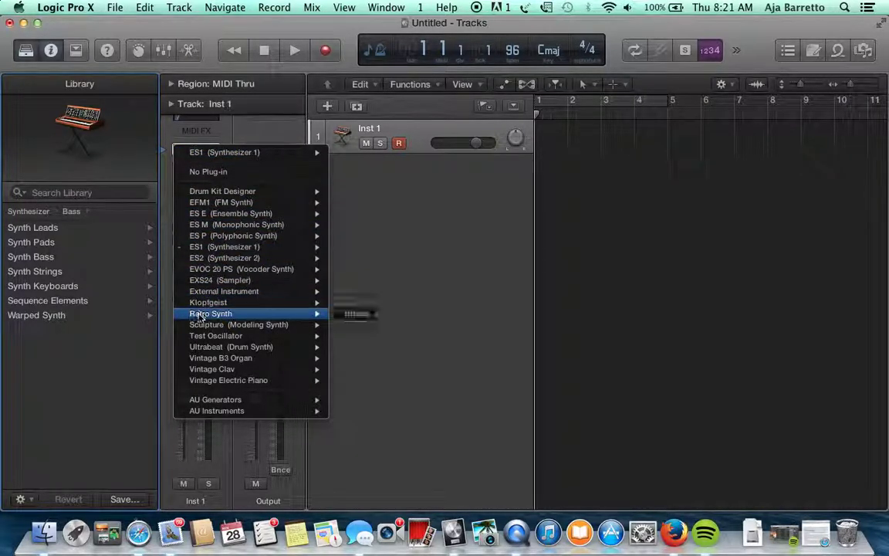
click(200, 315)
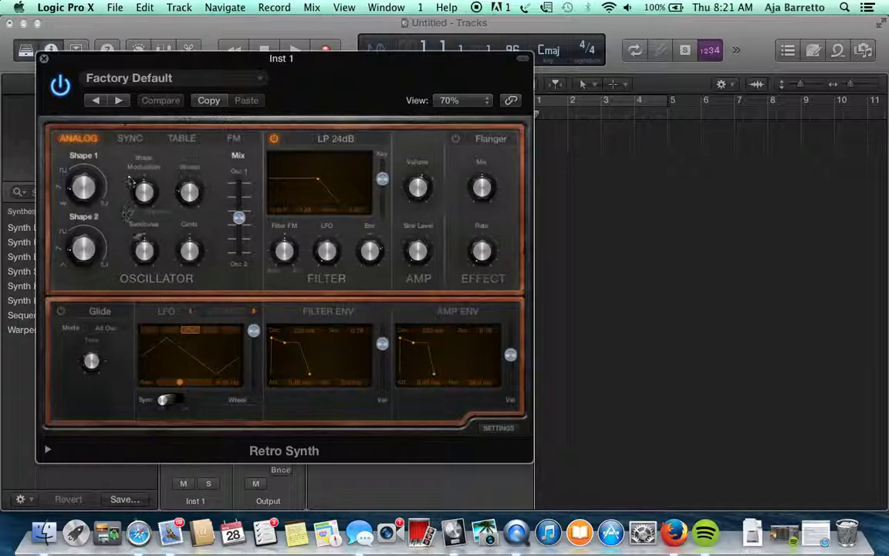
drag(157, 184, 154, 192)
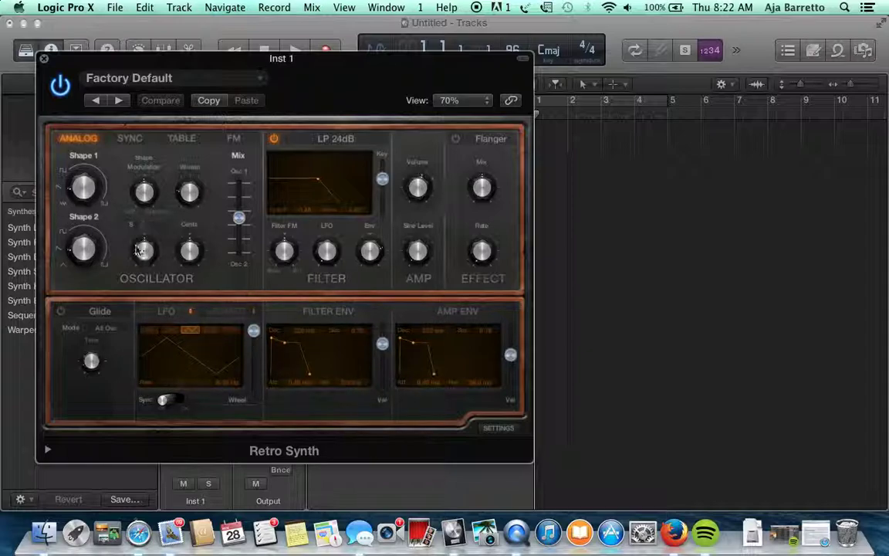
- Close the Retro Synth window and swap Inst 1's instrument to Sculpture (Modeling Synth) Stereo
click(44, 60)
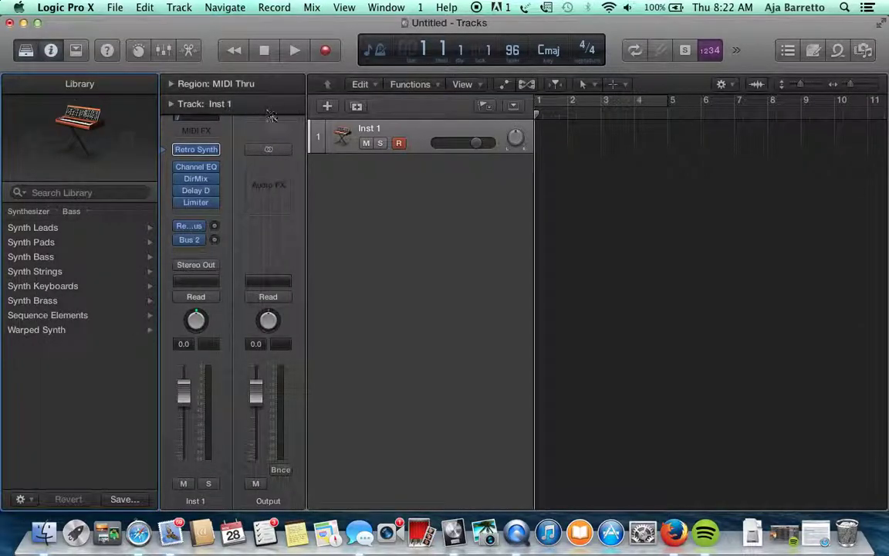
click(205, 149)
click(44, 58)
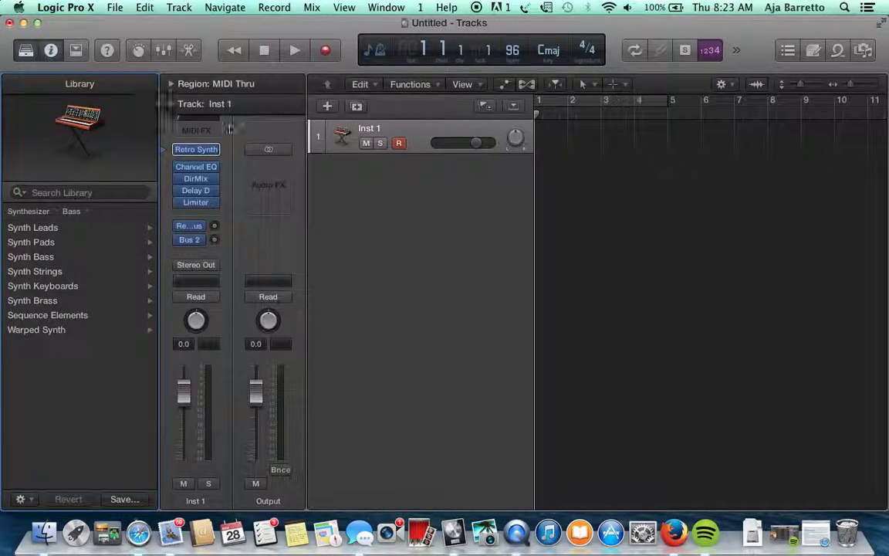
click(217, 149)
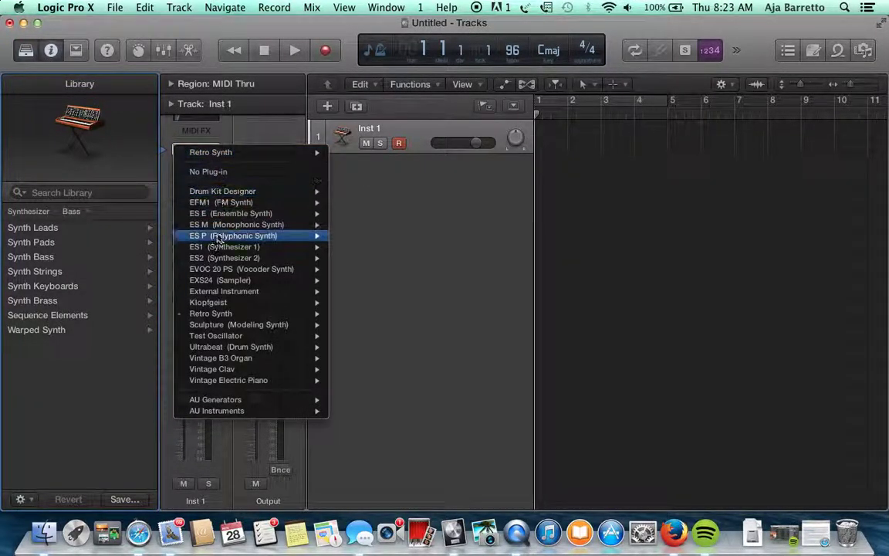
mouse_move(212, 327)
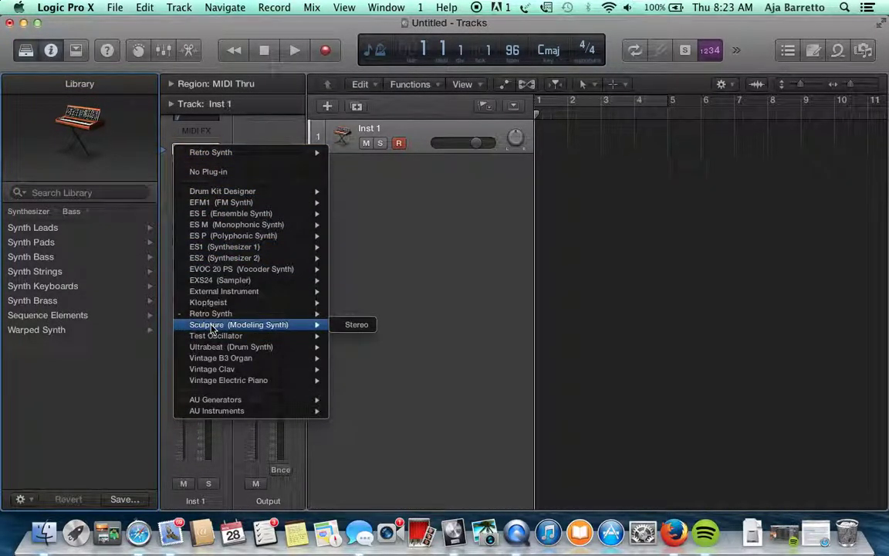
click(212, 328)
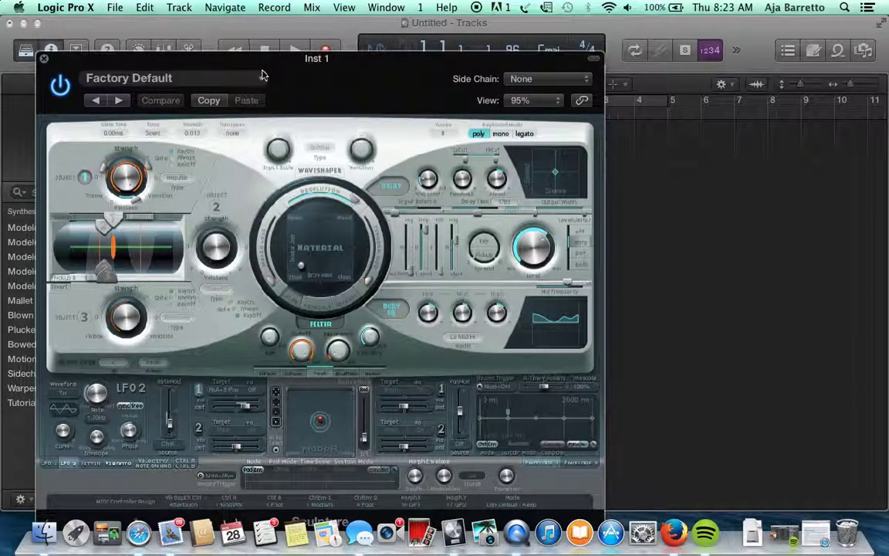
- Drag the Sculpture window up so its entire interface is visible
drag(302, 75, 307, 25)
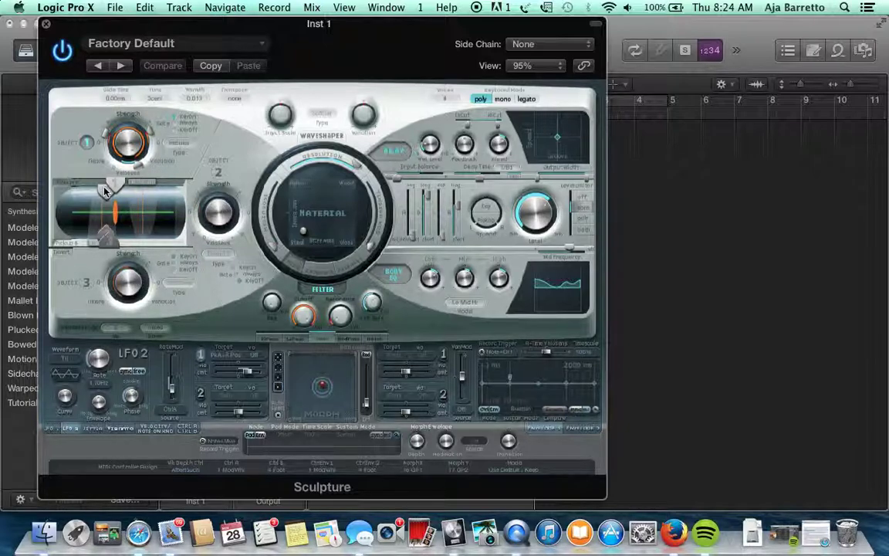
- Slide Sculpture's pickup marker triangles further left along the string display
mouse_move(118, 194)
mouse_down()
mouse_move(90, 189)
mouse_move(154, 185)
mouse_up()
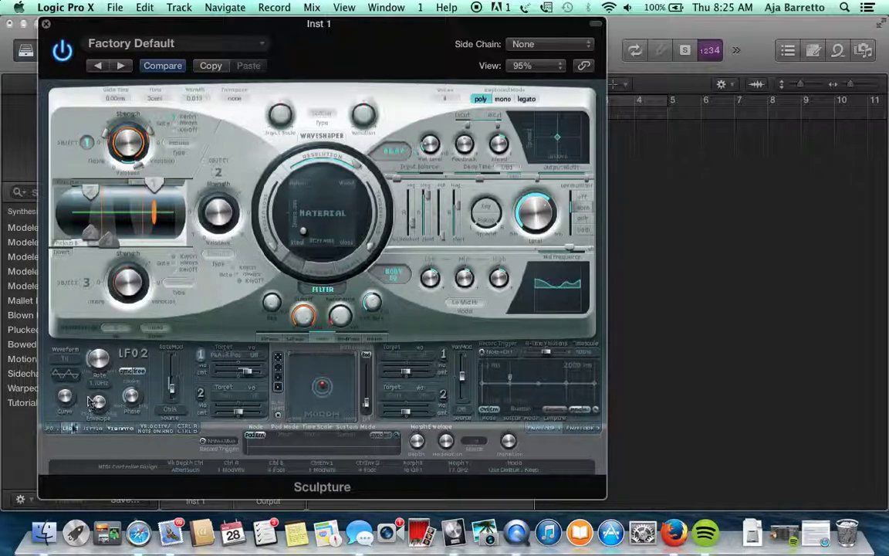
- Browse Sculpture's LFO 1, LFO 2, Vibrato and Jitter pages, ending on Velocity/Note On Random
click(54, 429)
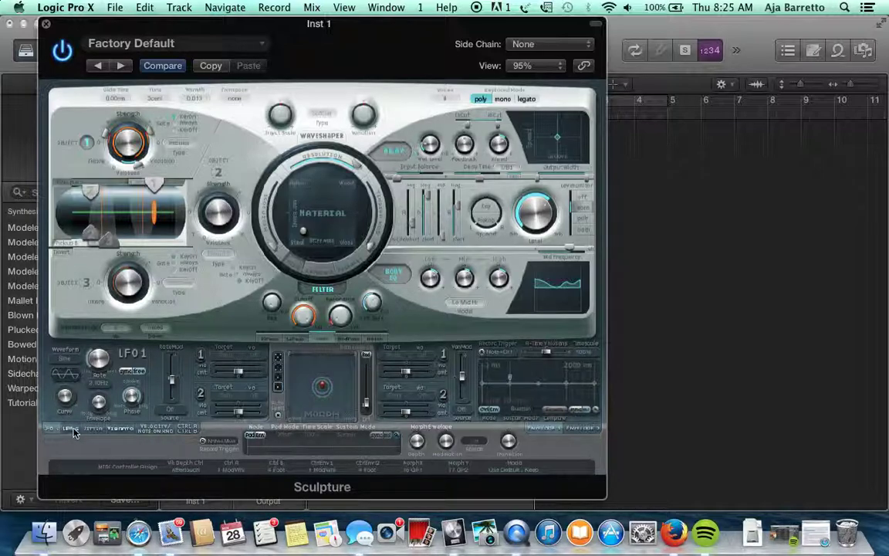
click(71, 429)
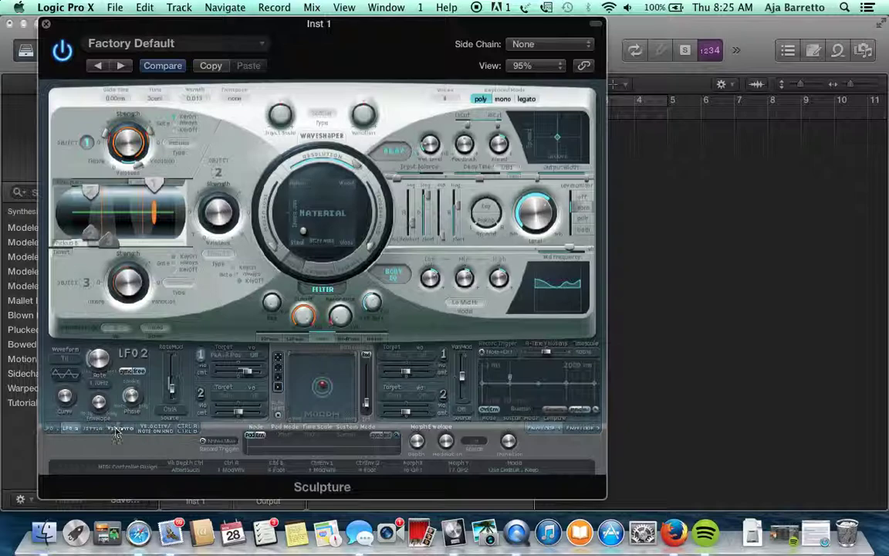
click(109, 429)
click(96, 429)
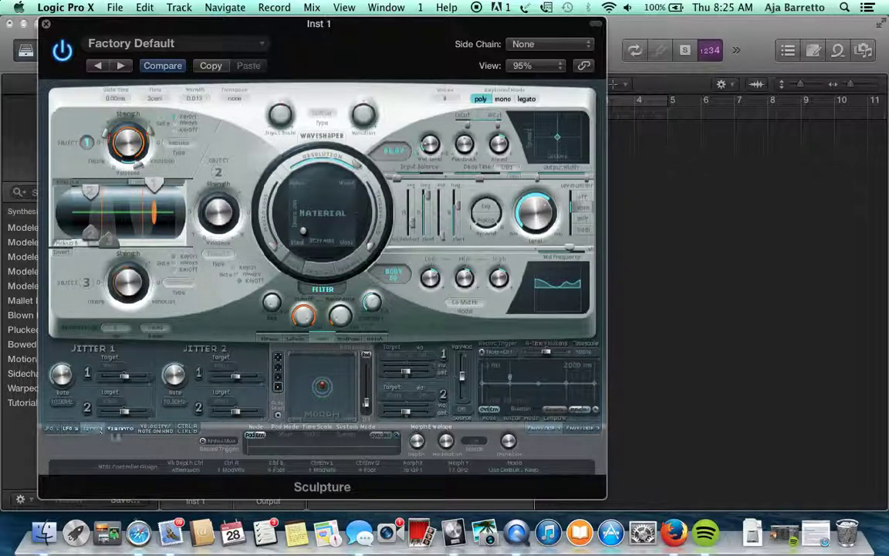
click(146, 430)
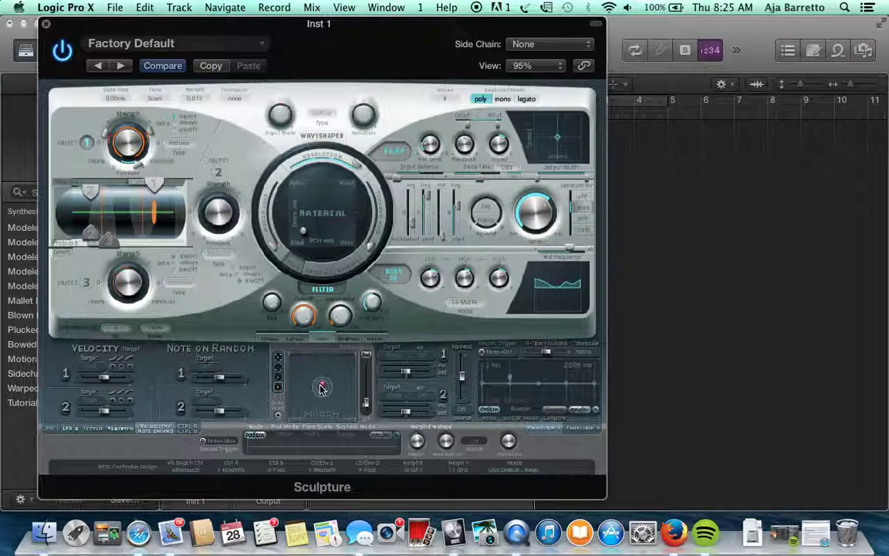
- Move the red morph ball in Sculpture's Morph pad up and to the left
mouse_move(322, 386)
mouse_down()
mouse_move(309, 375)
mouse_move(325, 377)
mouse_move(320, 385)
mouse_up()
- Open Sculpture's Envelope display and raise a point to draw a rising-and-falling Morph envelope curve
click(582, 430)
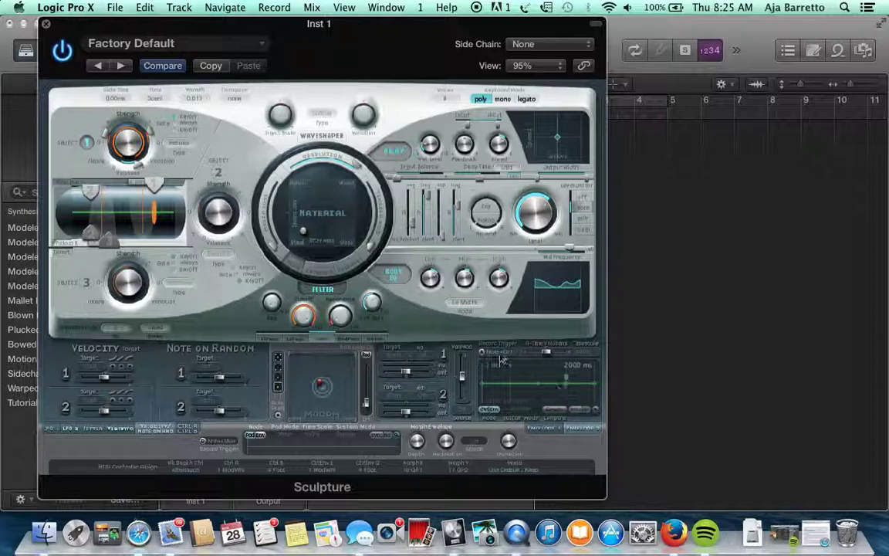
drag(509, 378, 568, 393)
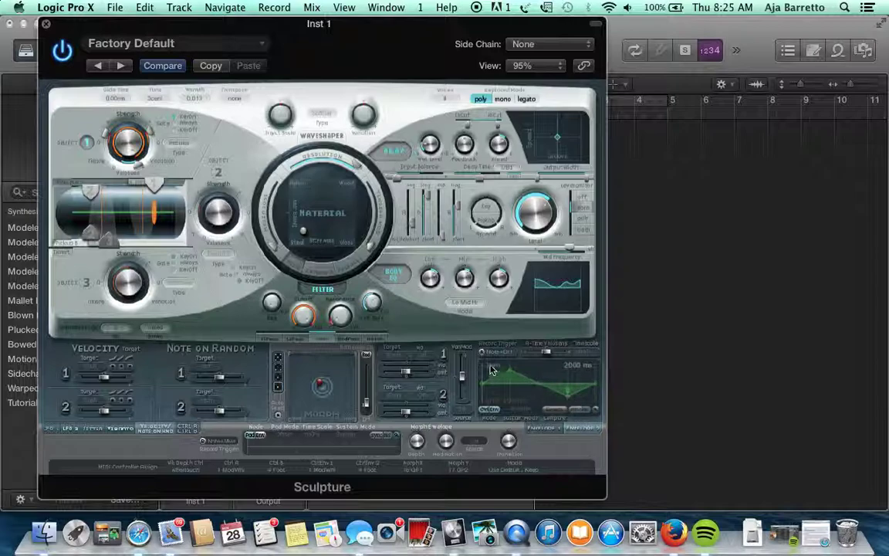